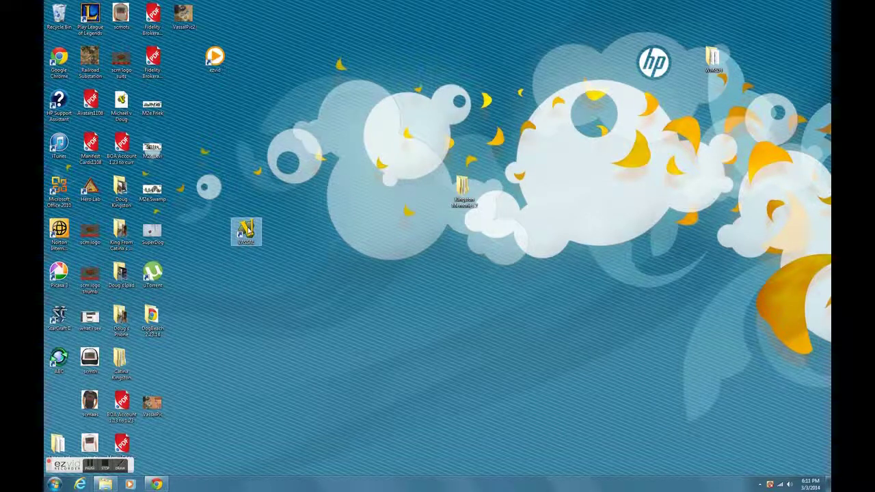
Launch VASSAL and open the M2e-v1_6 module file from the Vassal Games folder.
double_click(247, 231)
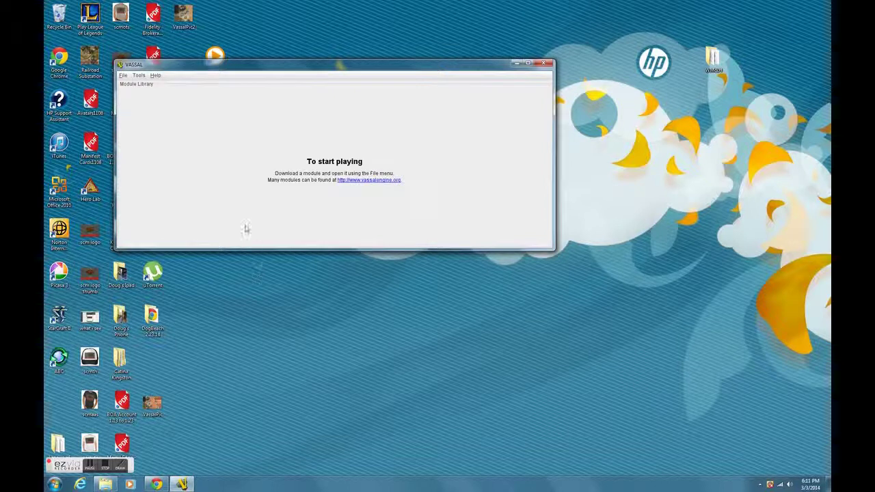
left_click_drag(258, 66, 337, 99)
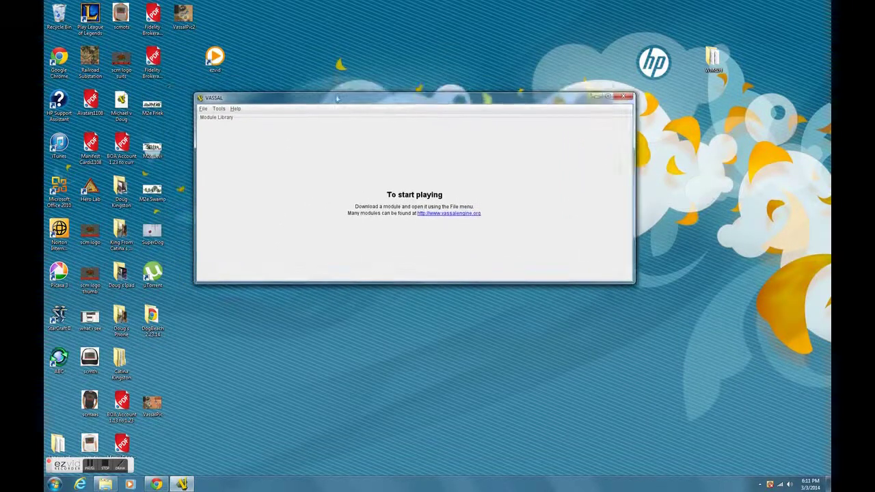
left_click(203, 109)
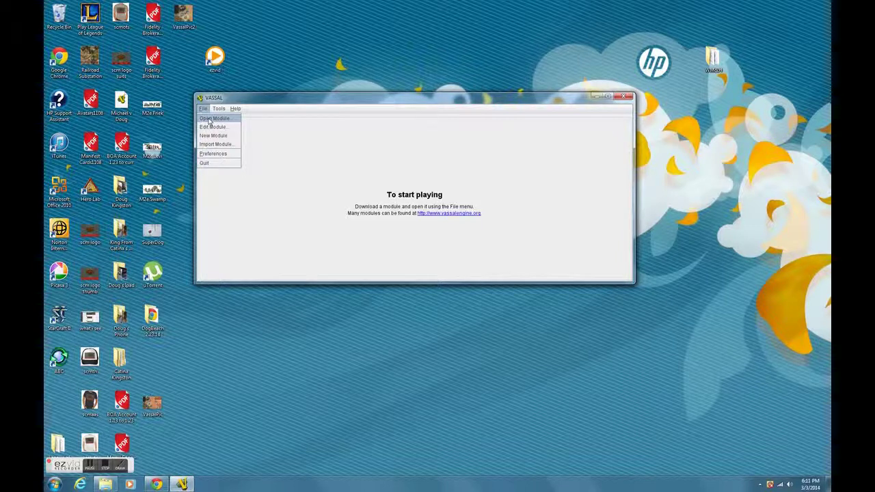
left_click(212, 118)
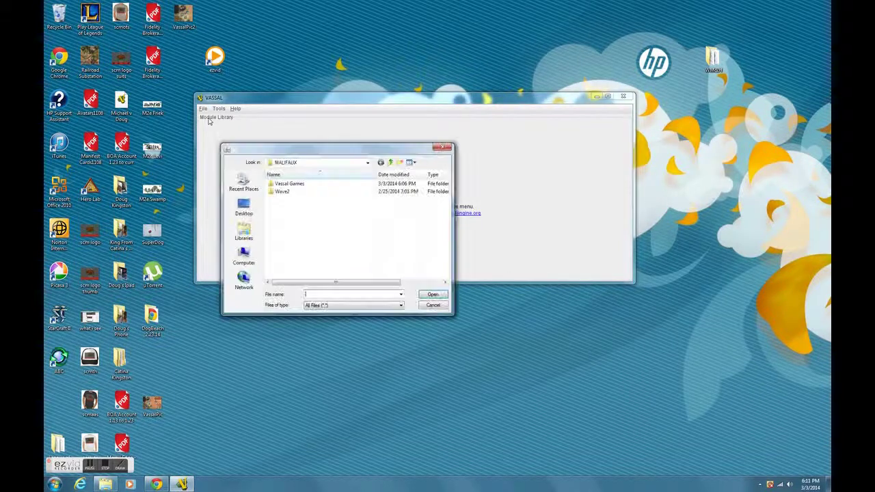
double_click(270, 185)
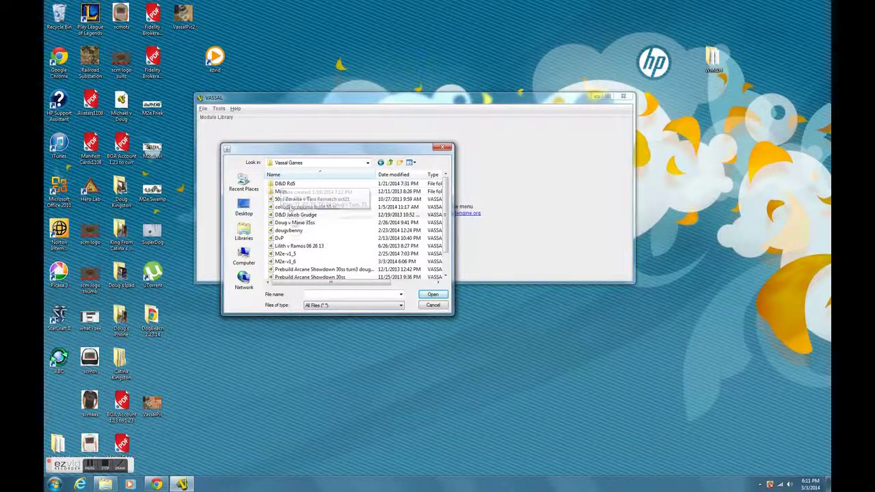
left_click(284, 263)
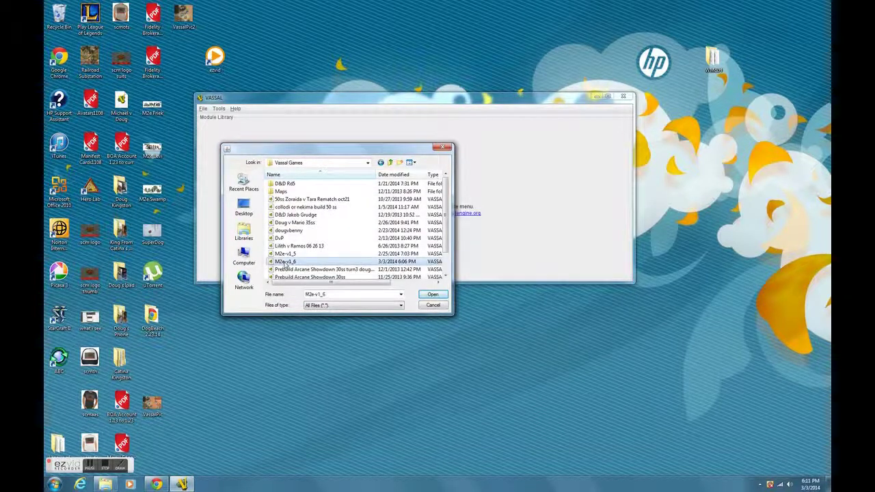
left_click(430, 296)
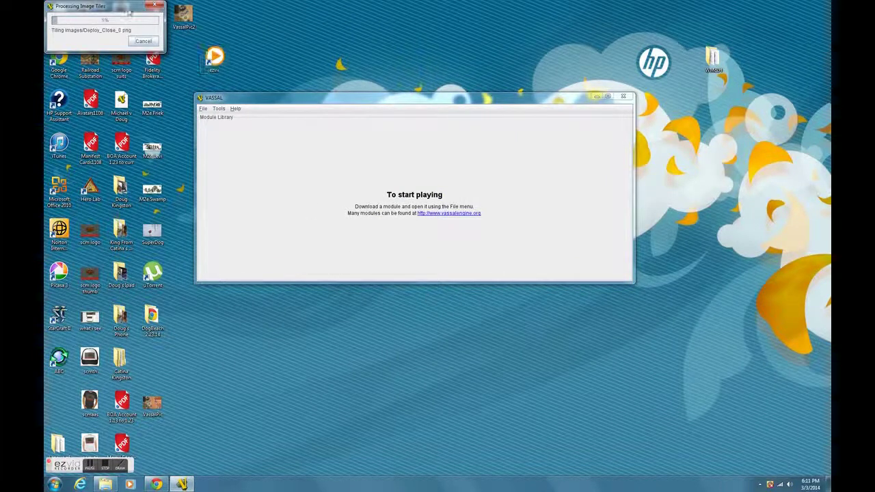
left_click_drag(129, 10, 314, 147)
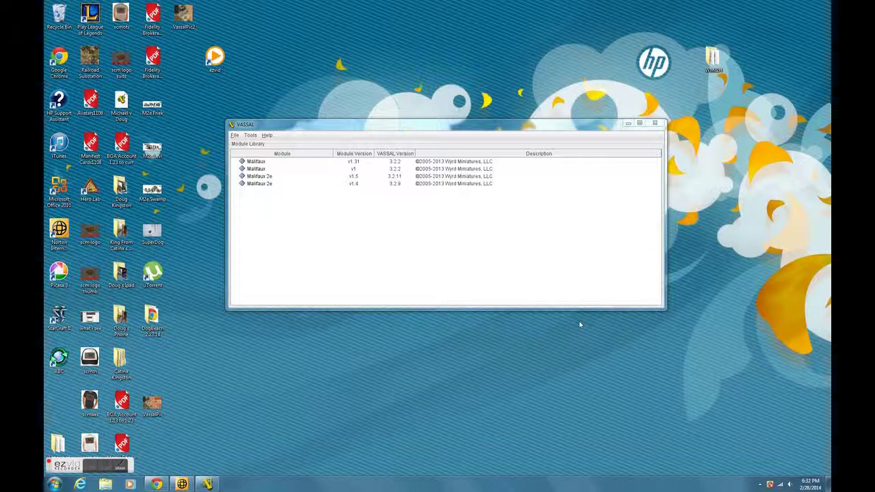
Open the Malifaux 2e v1.5 module from the Module Library and choose to look for a game online.
left_click(261, 176)
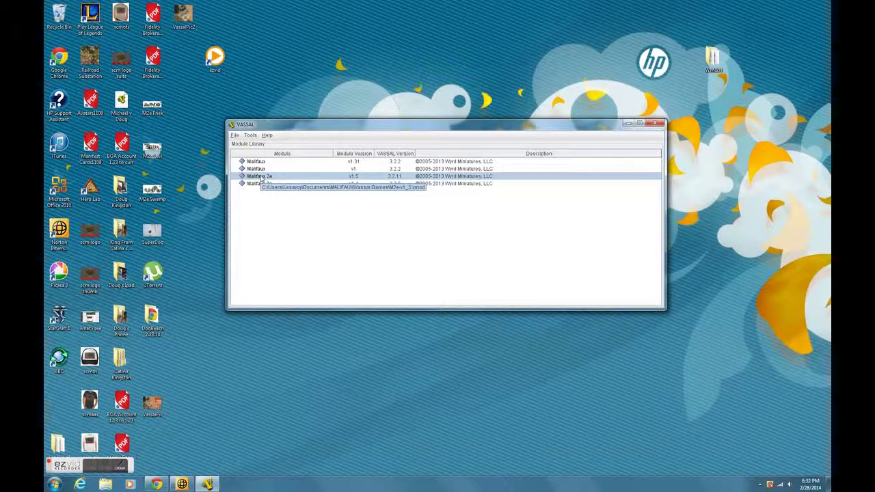
double_click(260, 177)
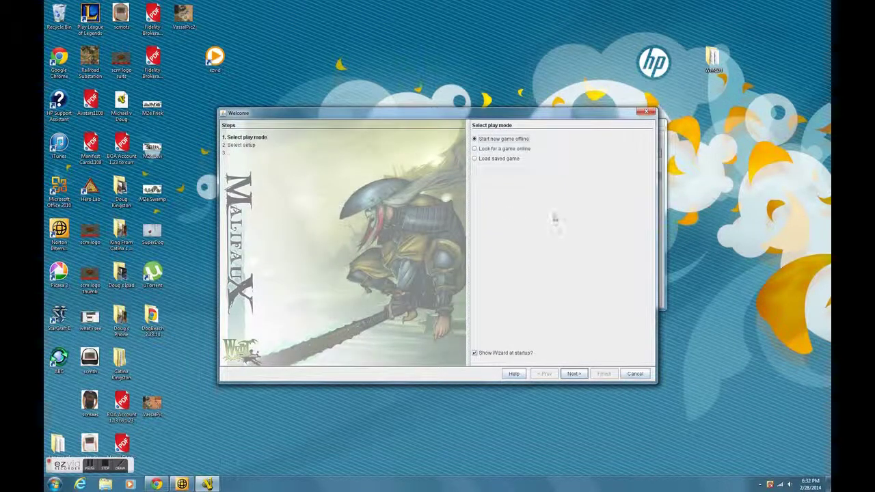
left_click(486, 149)
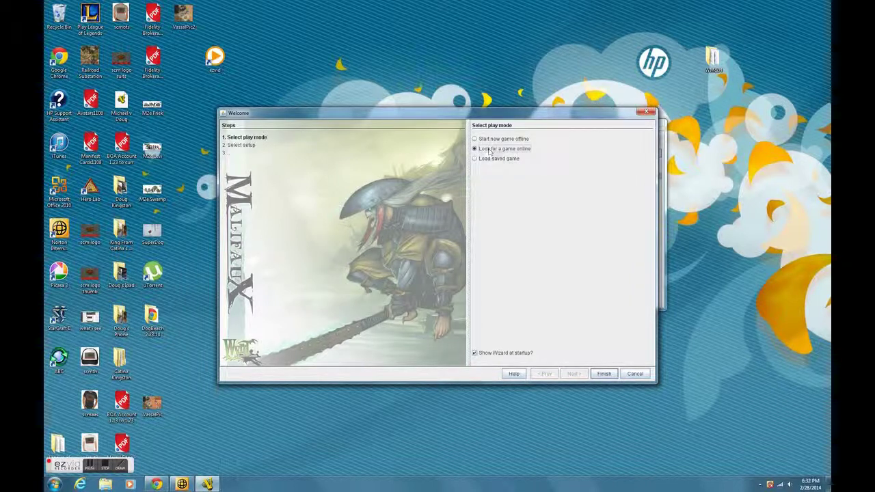
left_click(610, 375)
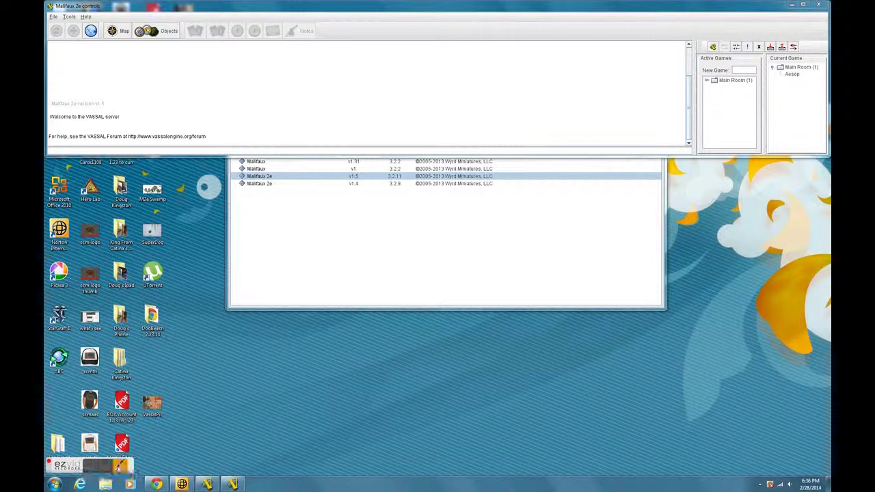
left_click(118, 466)
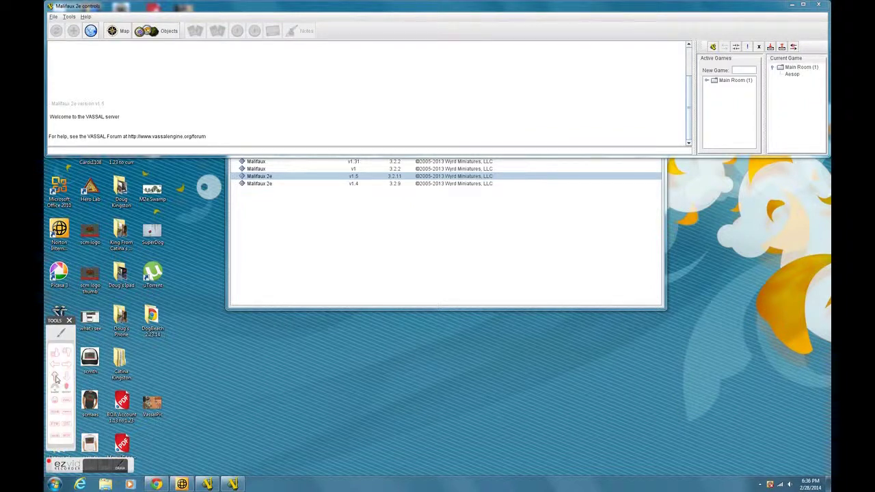
left_click(56, 377)
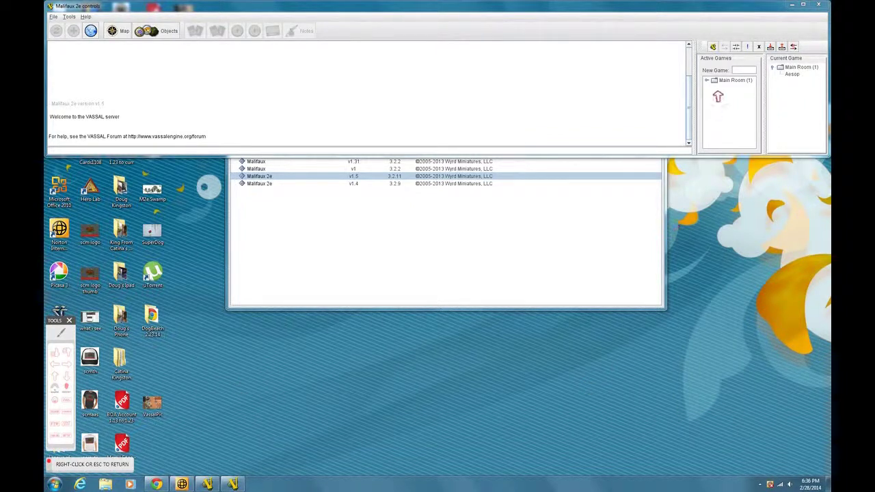
left_click_drag(715, 68, 716, 102)
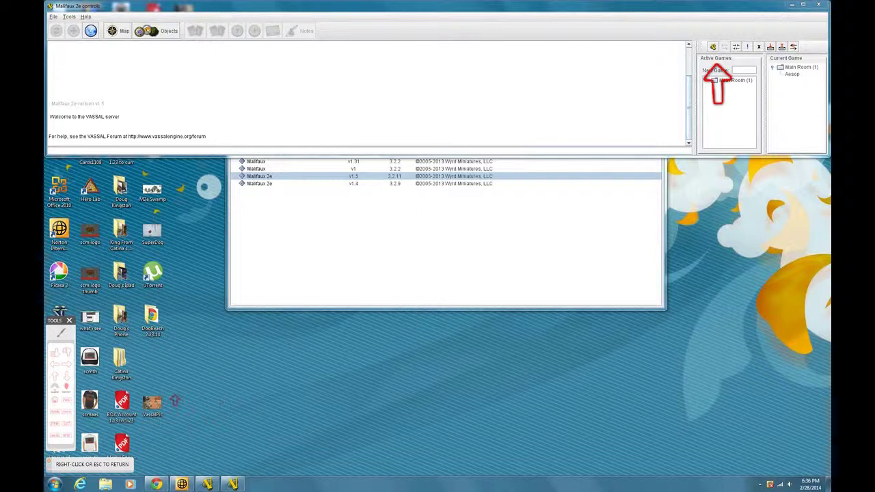
right_click(263, 390)
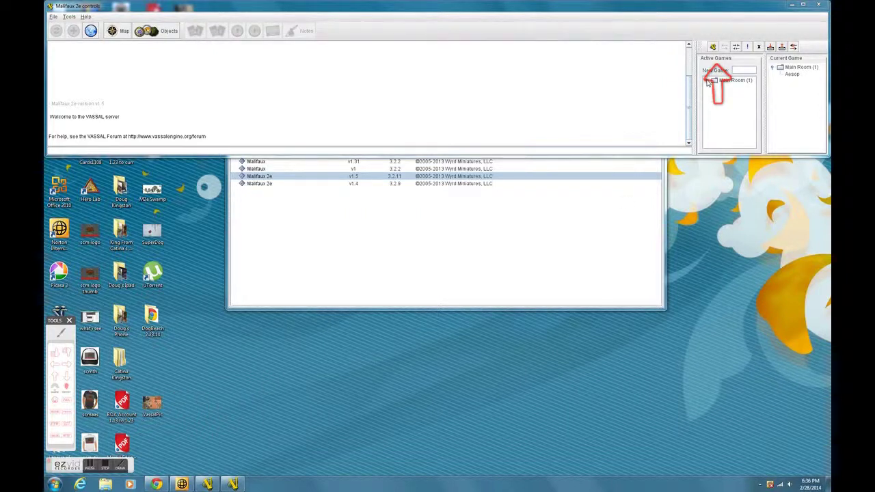
Expand Main Room among the active games and check which players are in it.
left_click(708, 81)
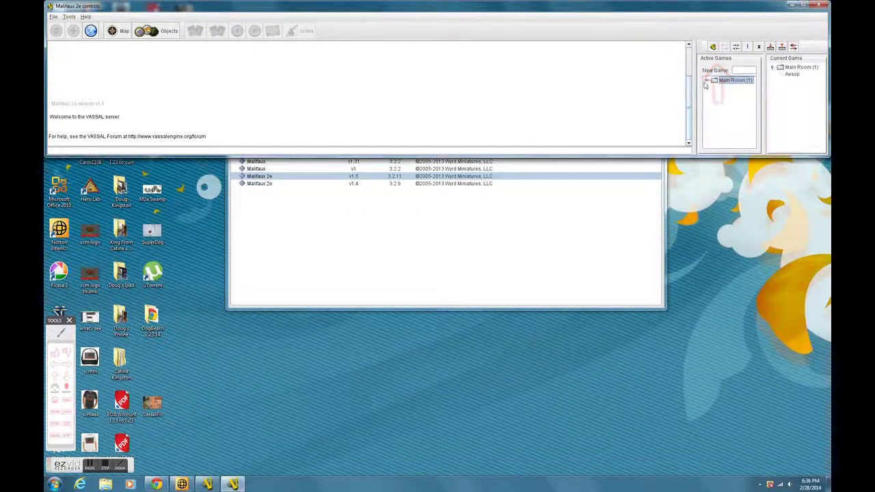
left_click(707, 81)
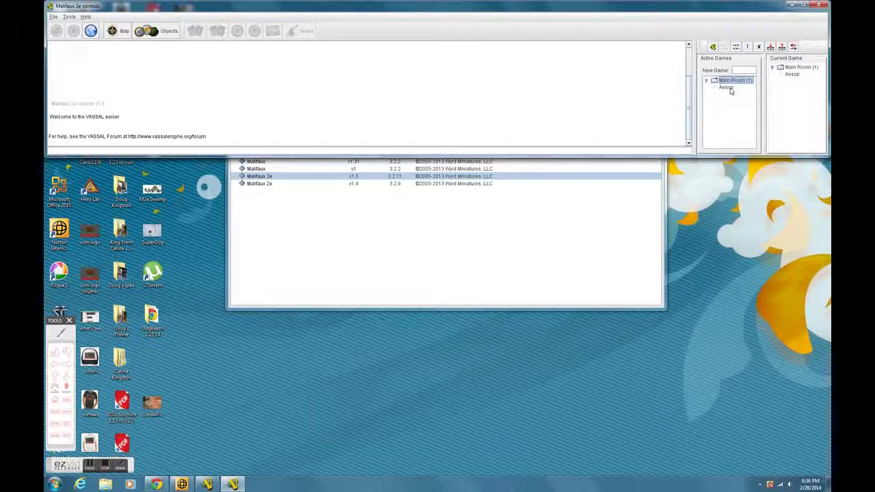
left_click(729, 89)
left_click(729, 90)
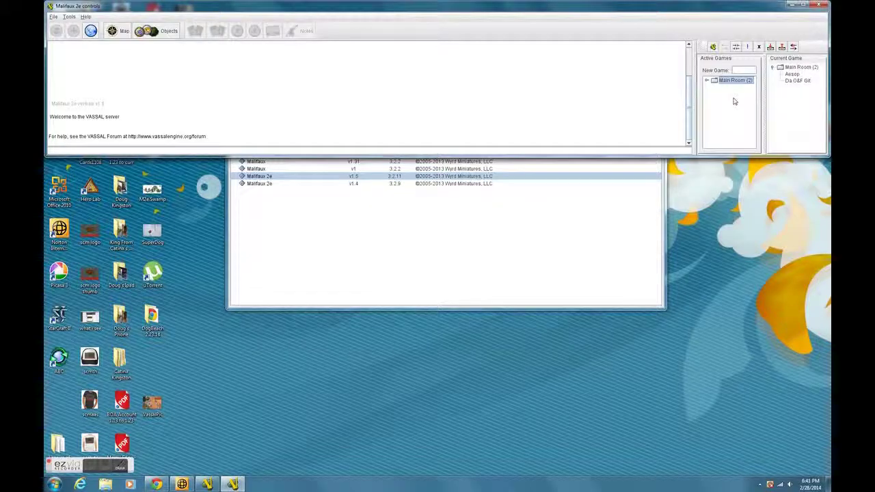
mouse_move(121, 467)
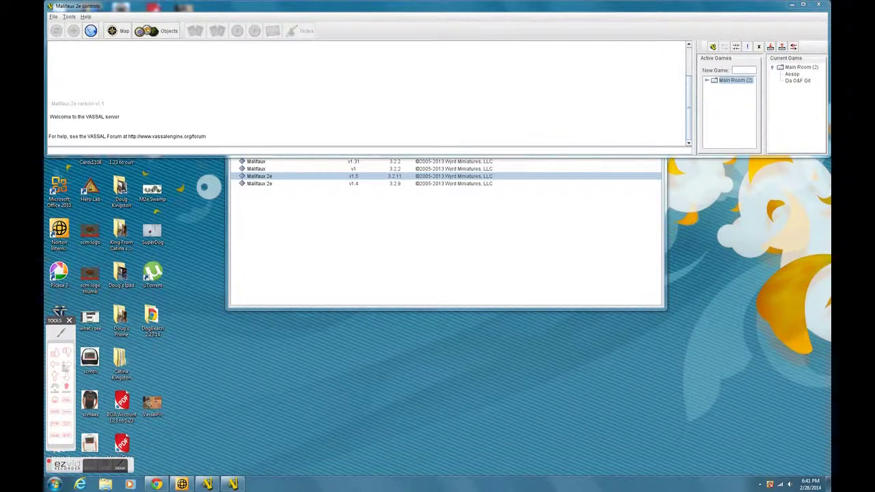
left_click(119, 467)
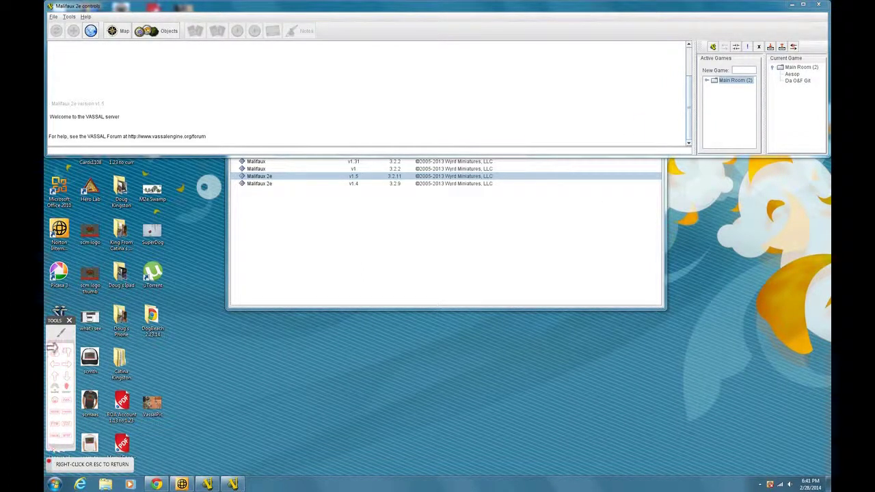
right_click(59, 358)
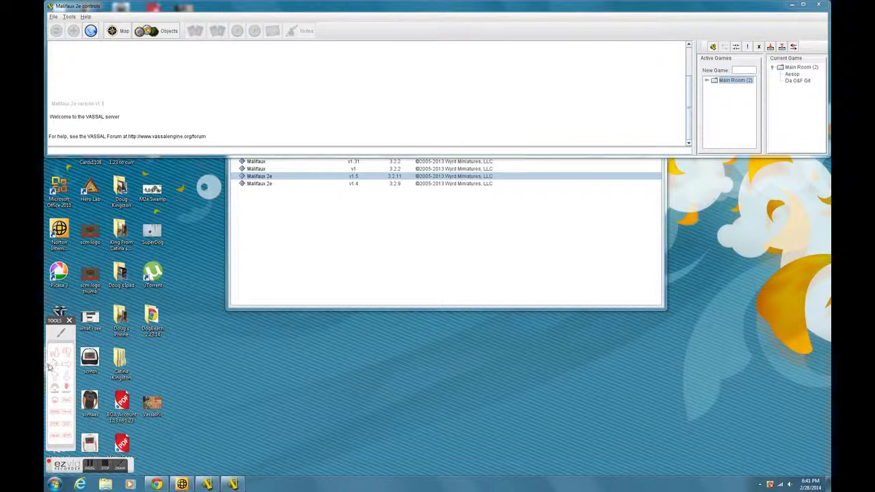
left_click(55, 364)
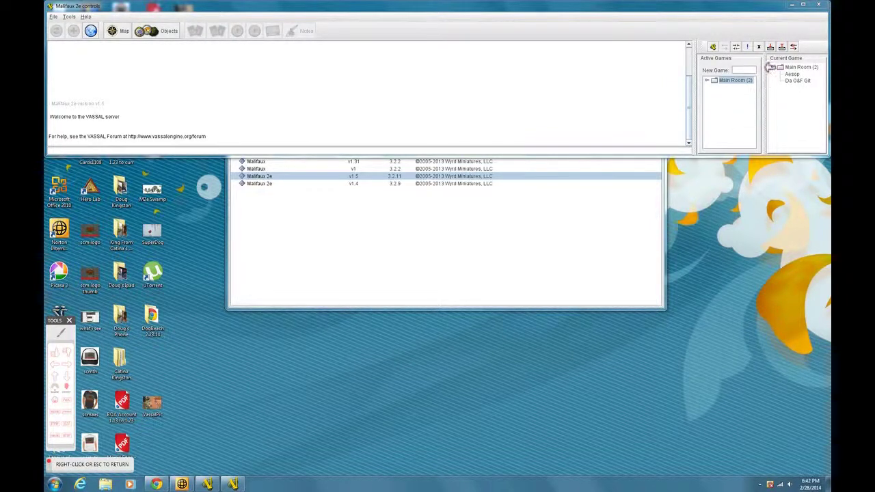
left_click_drag(800, 72, 761, 88)
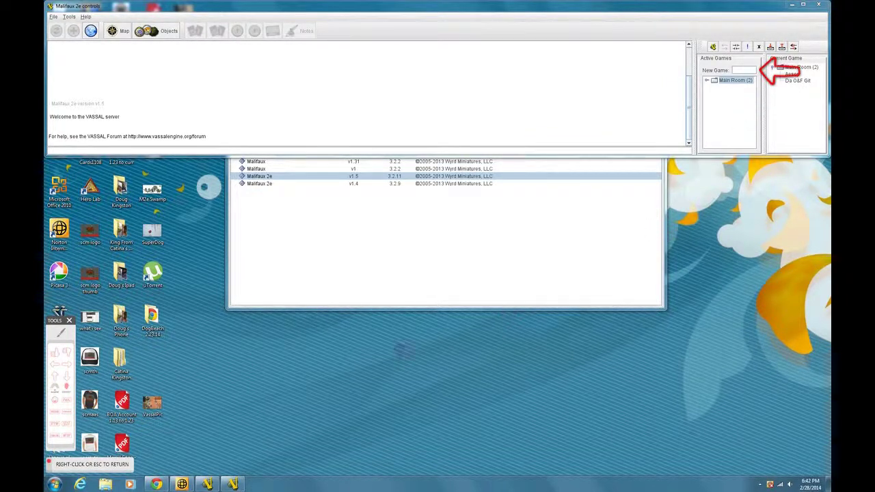
right_click(444, 298)
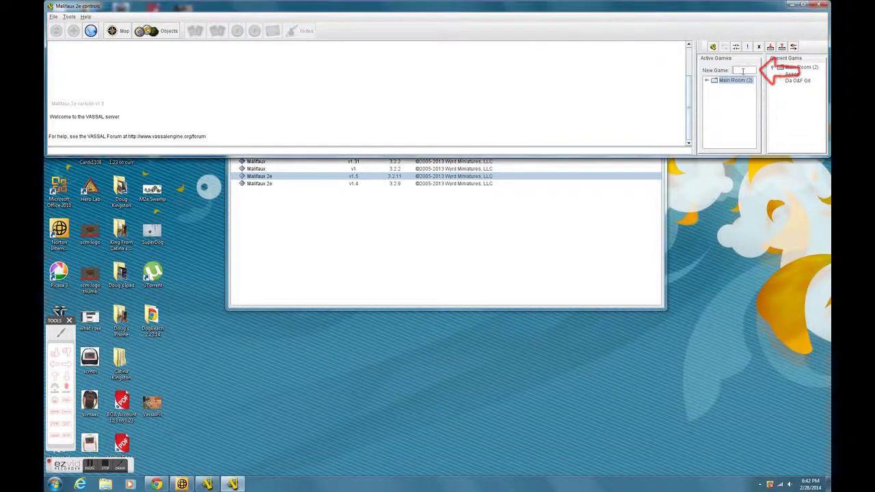
Create a new online game room named "Awesome New Game!".
left_click(743, 71)
type("Ae")
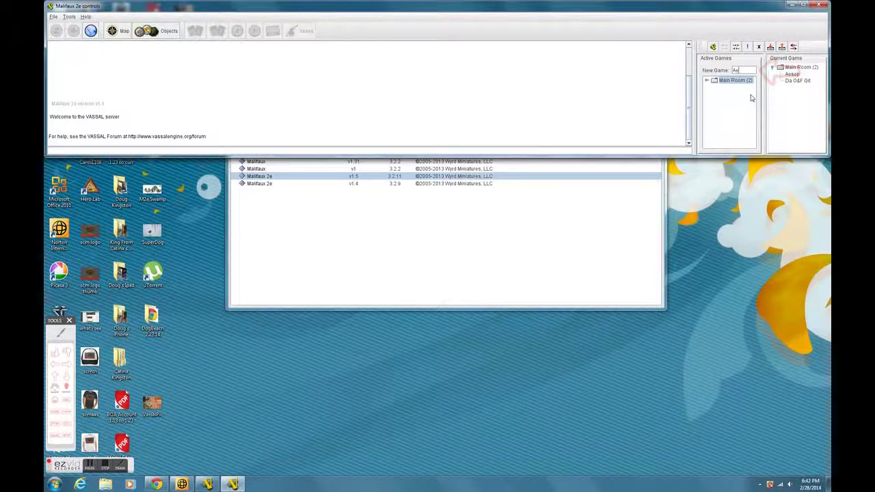
type("esome")
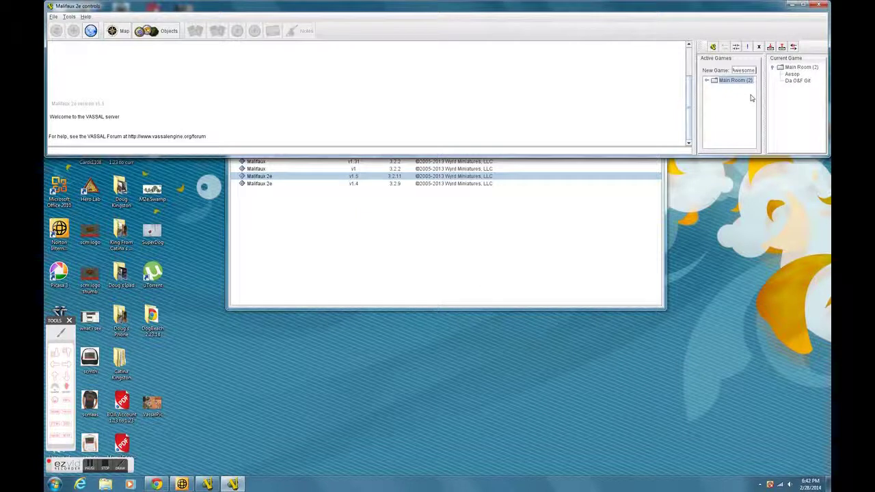
type(" New Game")
key("Return")
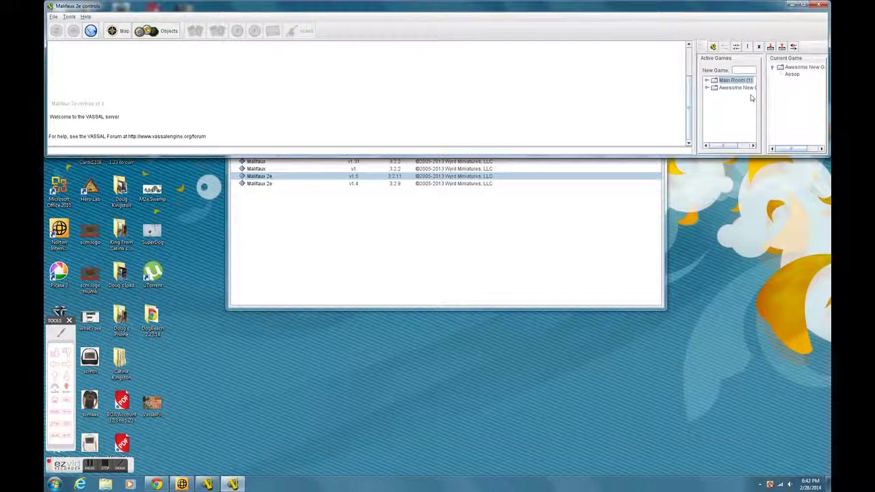
Widen the Active Games list and expand the Awesome New Game! room to view its players.
left_click_drag(763, 100, 781, 100)
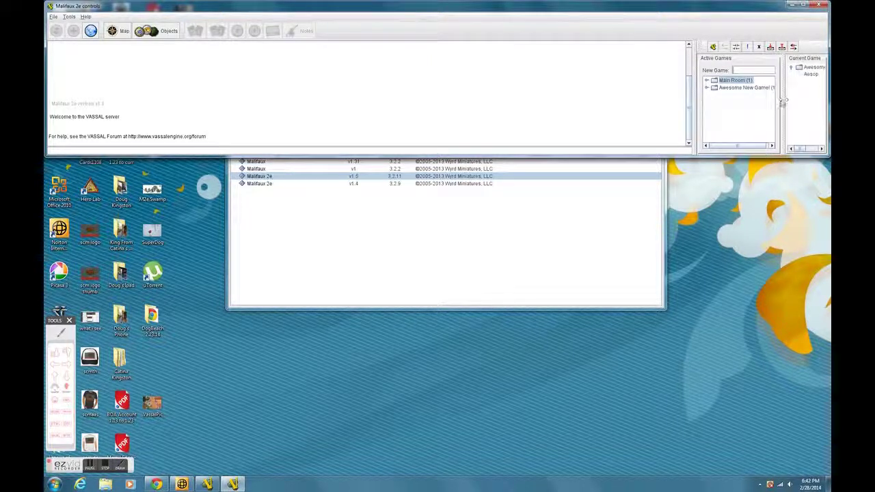
left_click(706, 88)
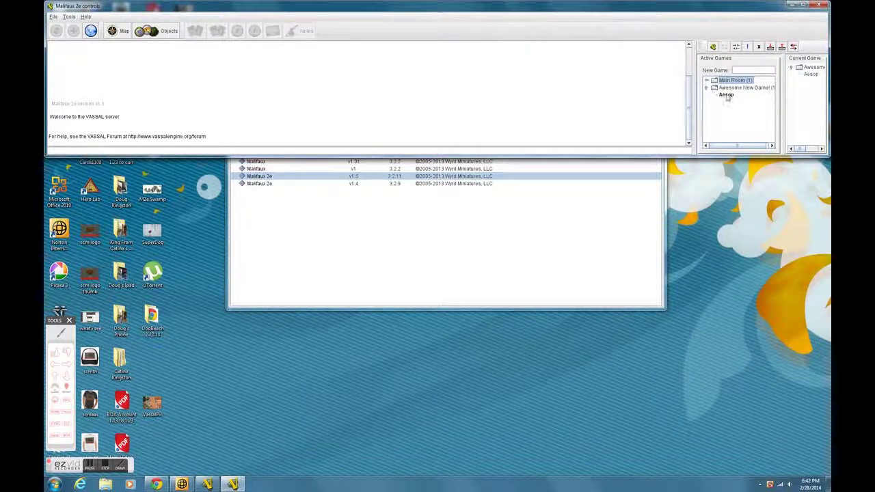
left_click(726, 95)
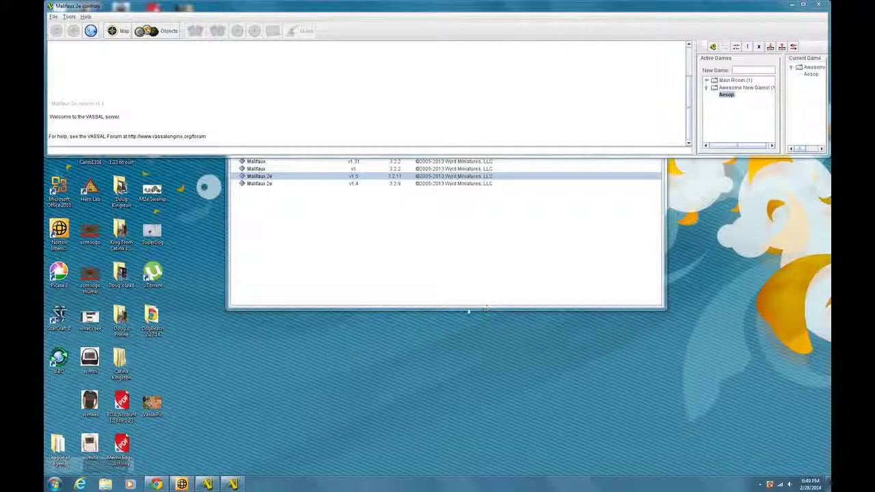
left_click(60, 462)
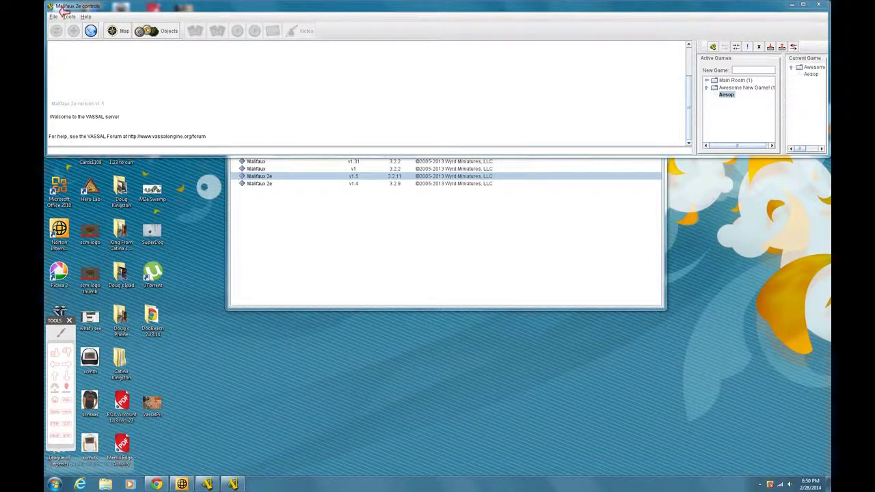
left_click_drag(62, 10, 59, 20)
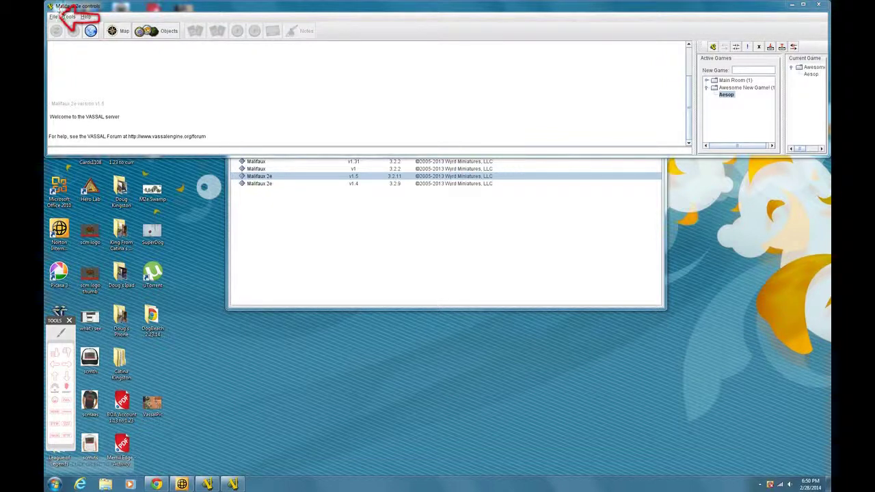
Start a new encounter on the High Ground map and join the game as Player One.
left_click(53, 16)
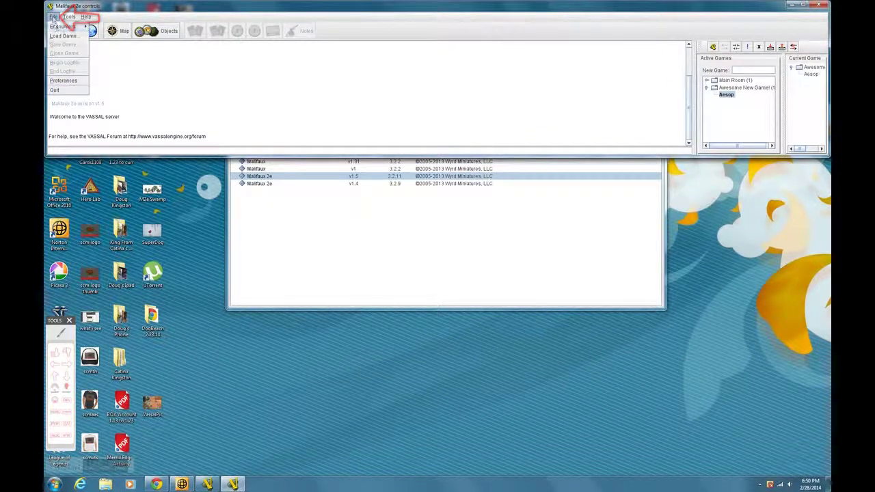
mouse_move(59, 27)
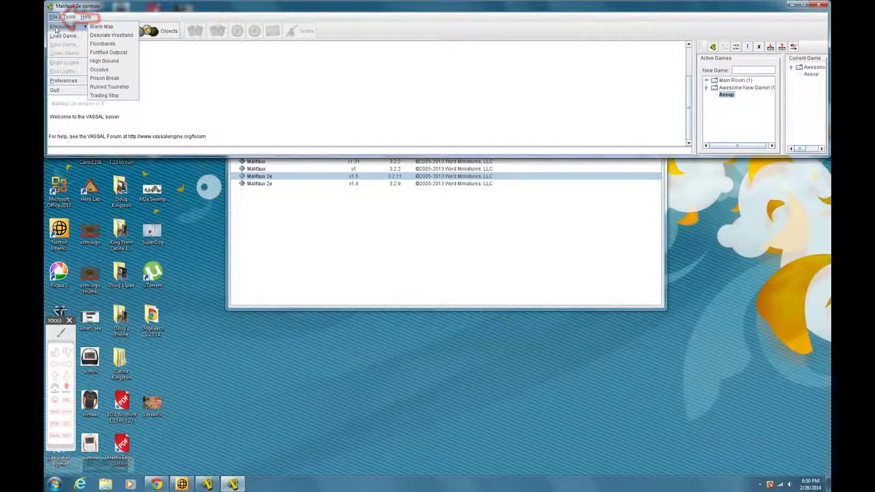
left_click(104, 61)
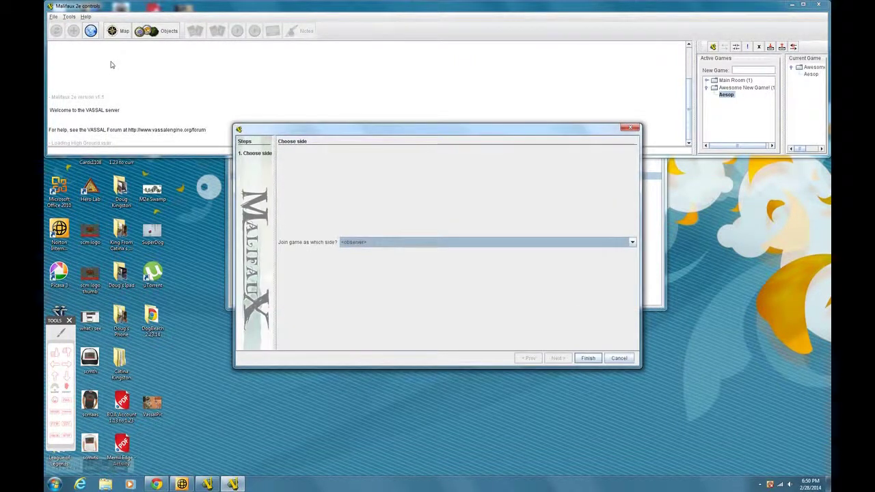
left_click(407, 243)
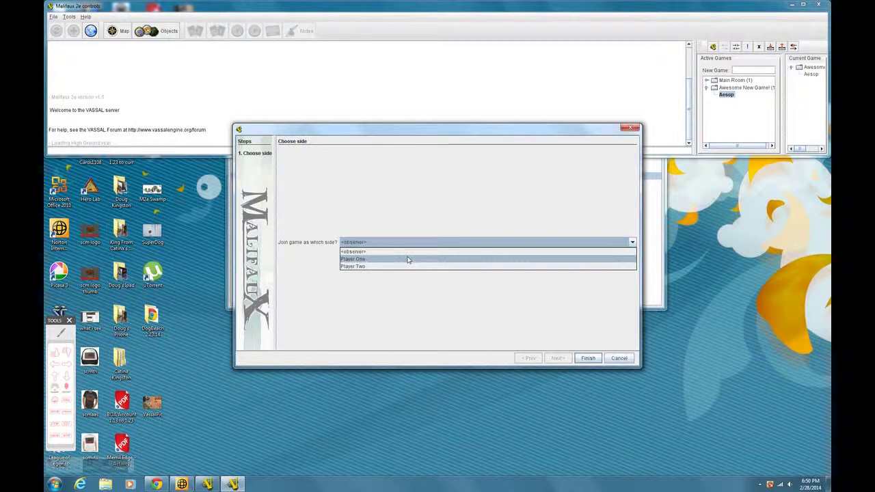
left_click(407, 260)
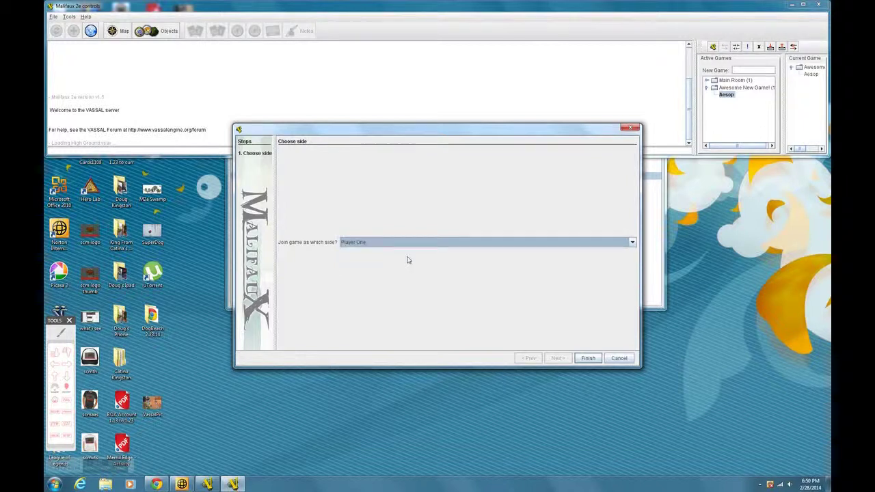
left_click(587, 360)
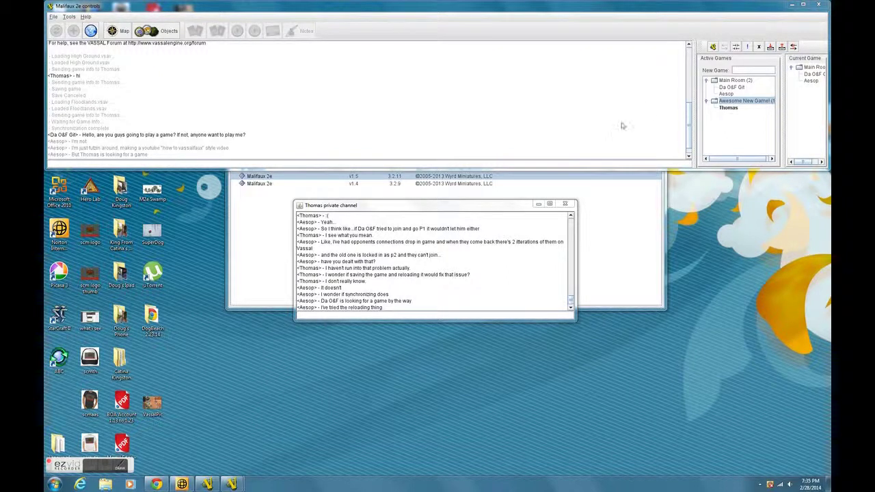
Join the Awesome New Game! room, select your own player entry and shrink the chat area to show more of the map.
double_click(733, 101)
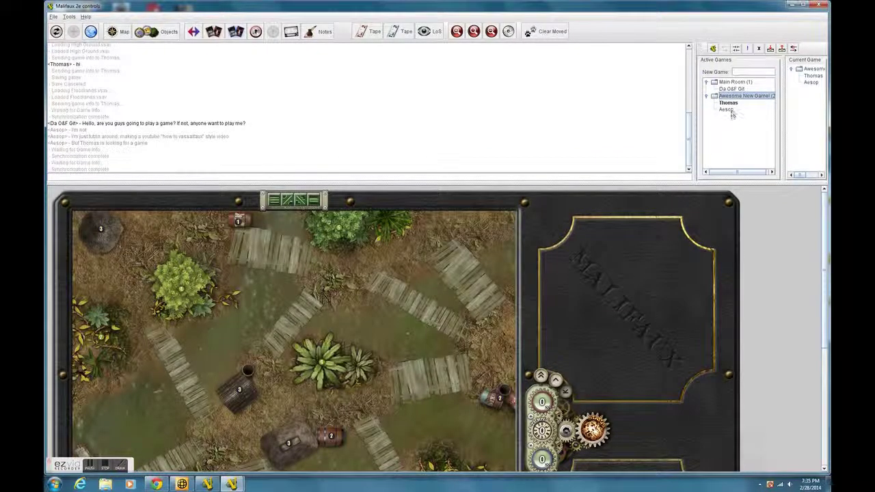
left_click(728, 110)
left_click_drag(552, 181, 557, 121)
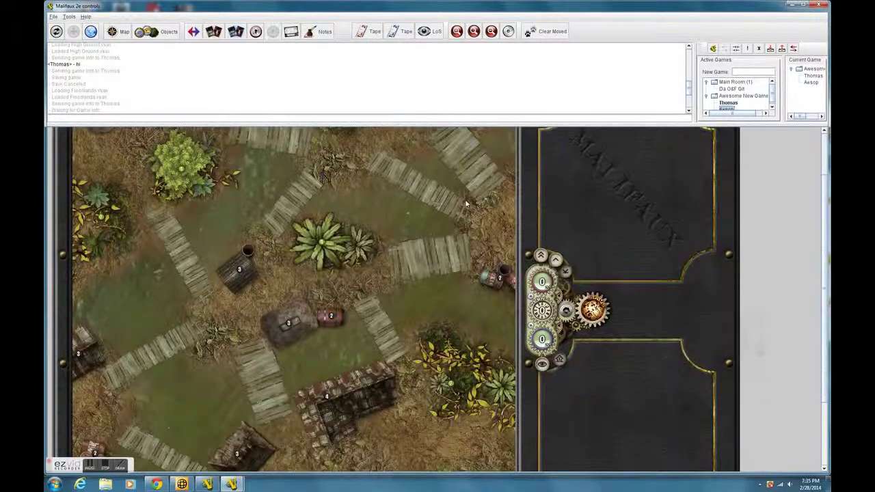
scroll(530, 144, "down", 3)
left_click(107, 465)
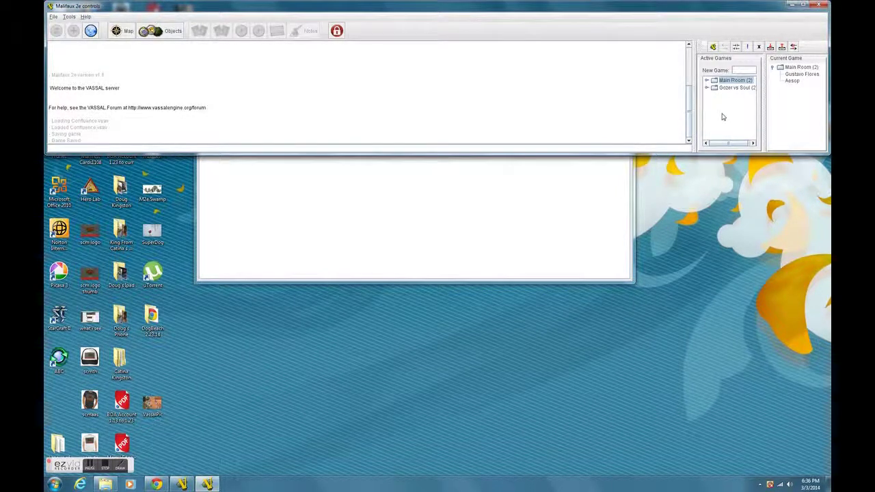
Create a new online game room named "Boop Part2" and expand it to select the player inside.
type("Boop Part2")
key("BackSpace")
key("BackSpace")
key("BackSpace")
type("rt2")
key("Return")
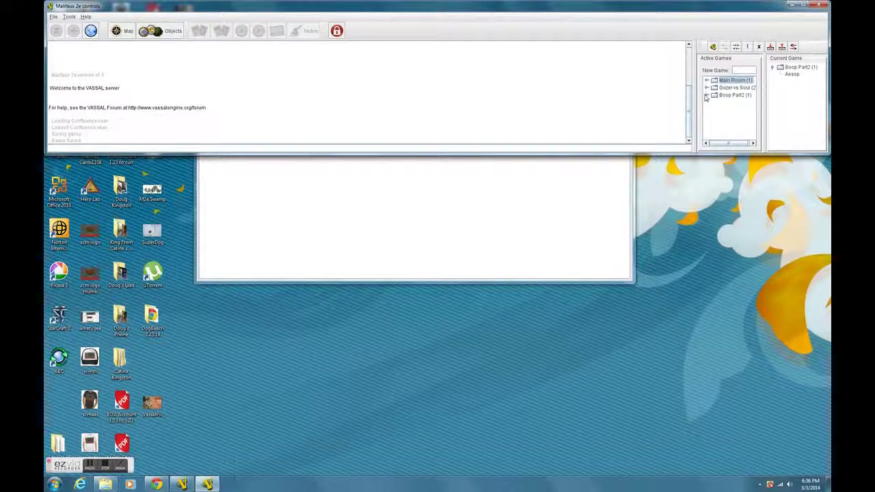
left_click(707, 96)
left_click(725, 102)
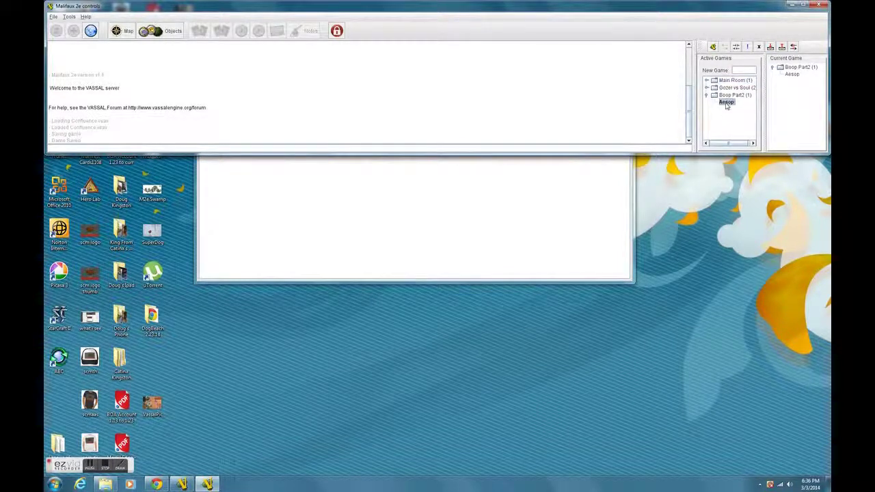
Load the saved game "Pandora v Hoff" from the Vassal Games folder.
left_click(55, 17)
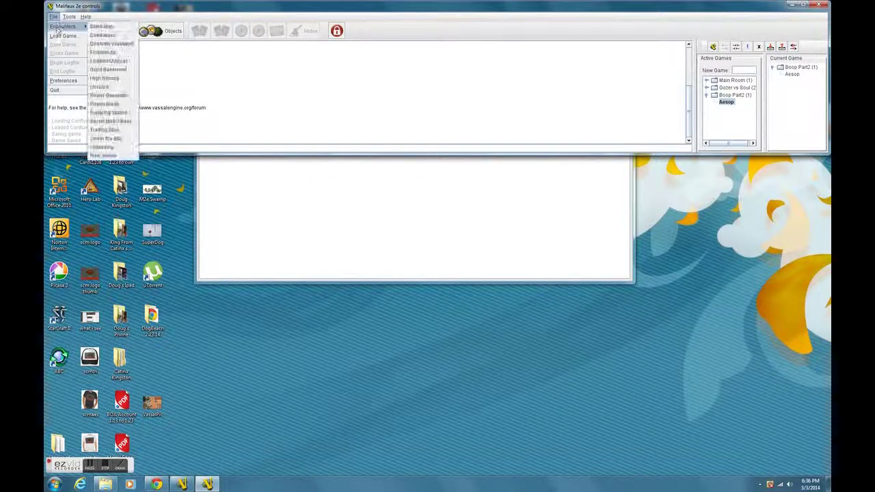
left_click(62, 36)
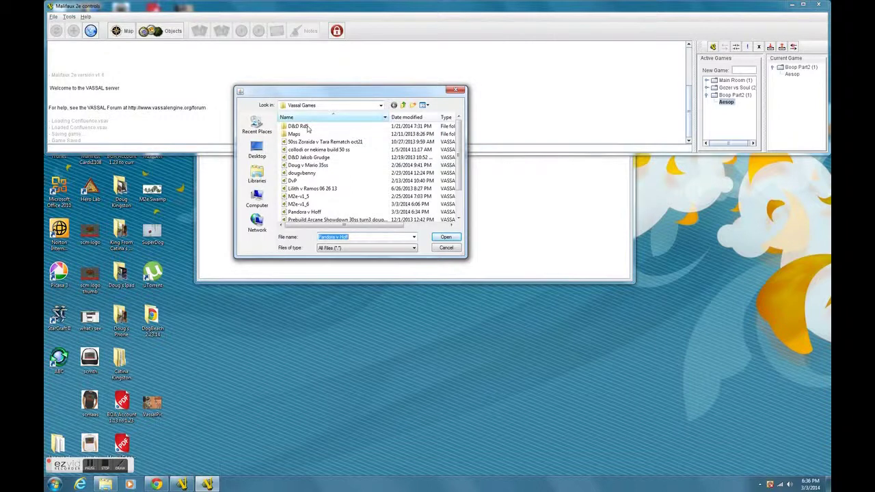
left_click(301, 190)
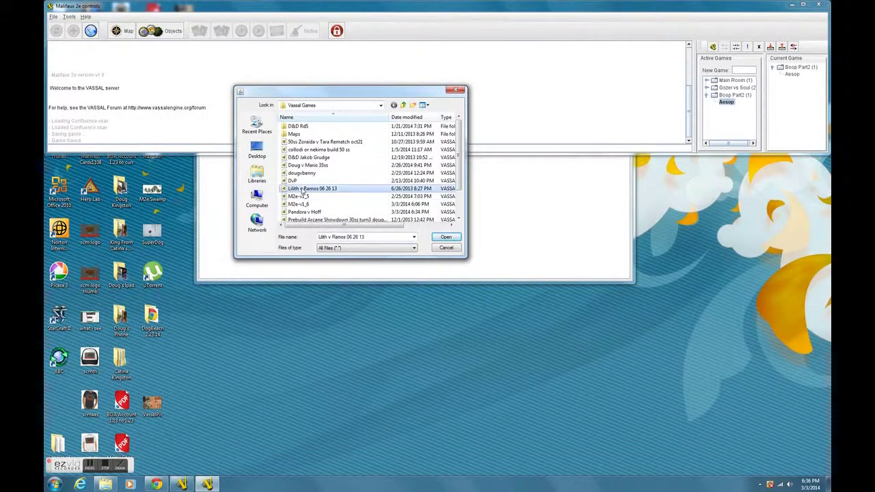
scroll(303, 192, "down", 1)
left_click(303, 189)
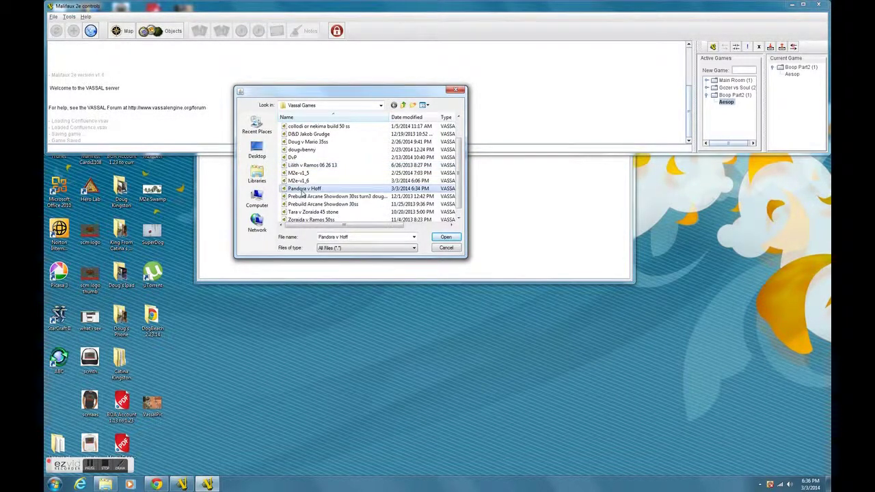
left_click(443, 237)
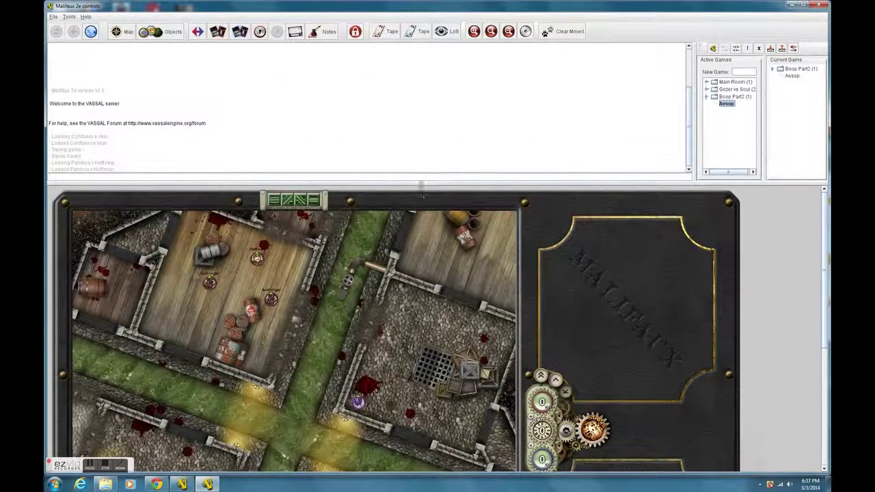
Shrink the chat area to enlarge the map and look over the loaded board.
left_click_drag(421, 182, 412, 99)
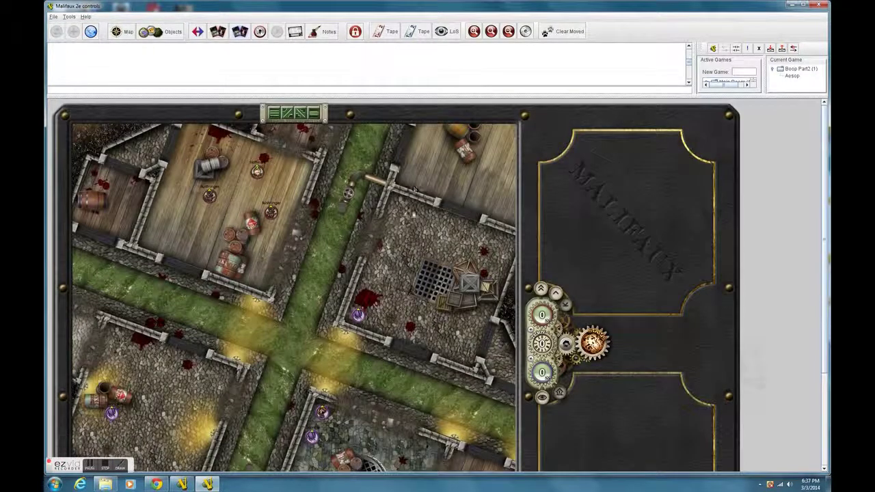
scroll(410, 215, "down", 3)
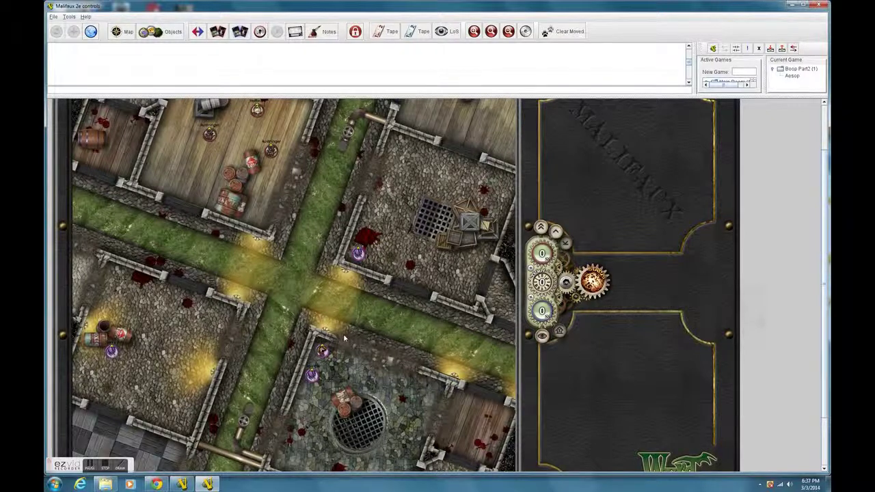
scroll(400, 312, "up", 3)
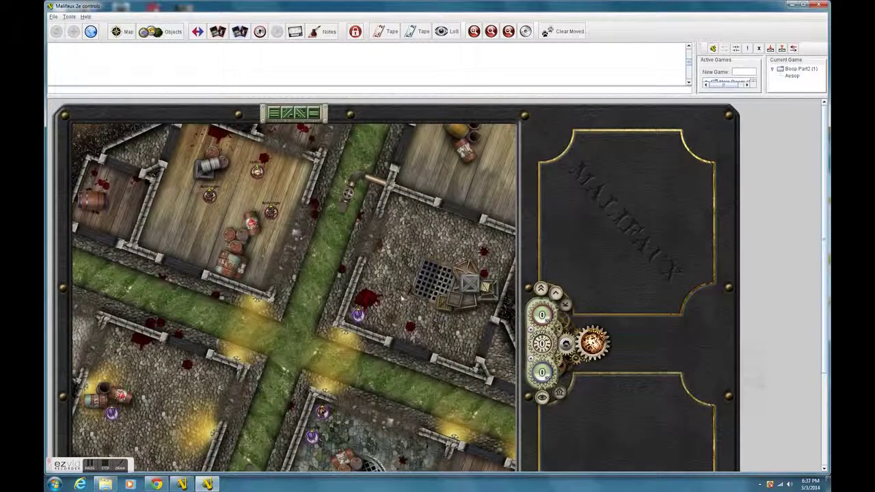
left_click(104, 466)
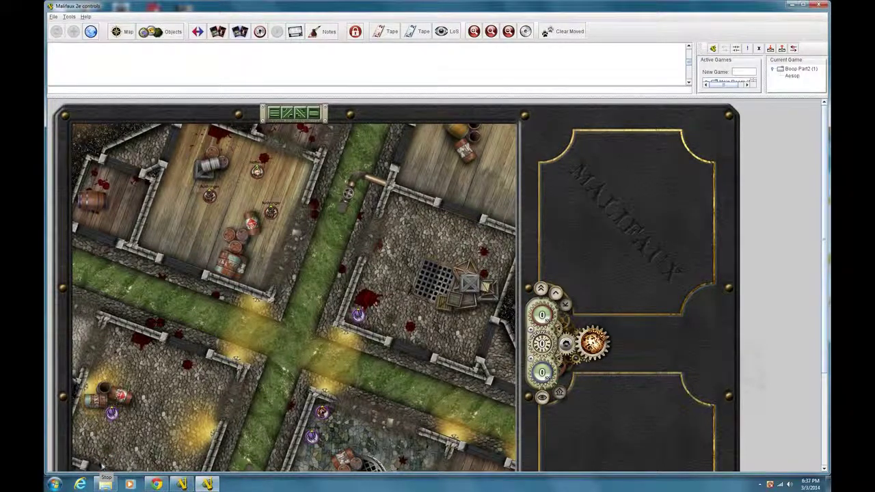